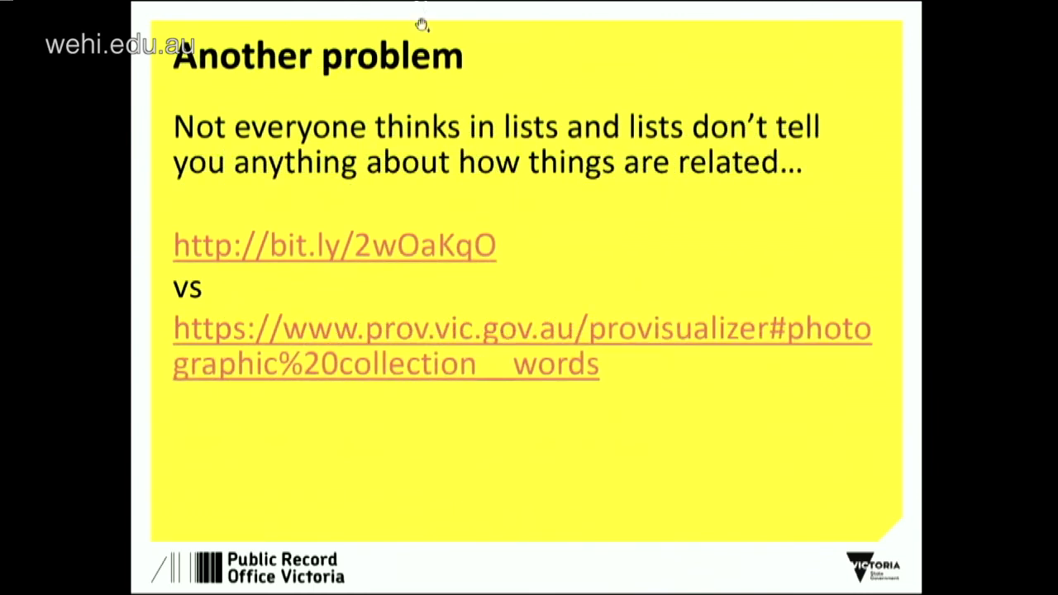
# - Open the slide's bit.ly link in Firefox, allowing the connection, to show 107 photographic AND collection results
pyautogui.click(369, 250)
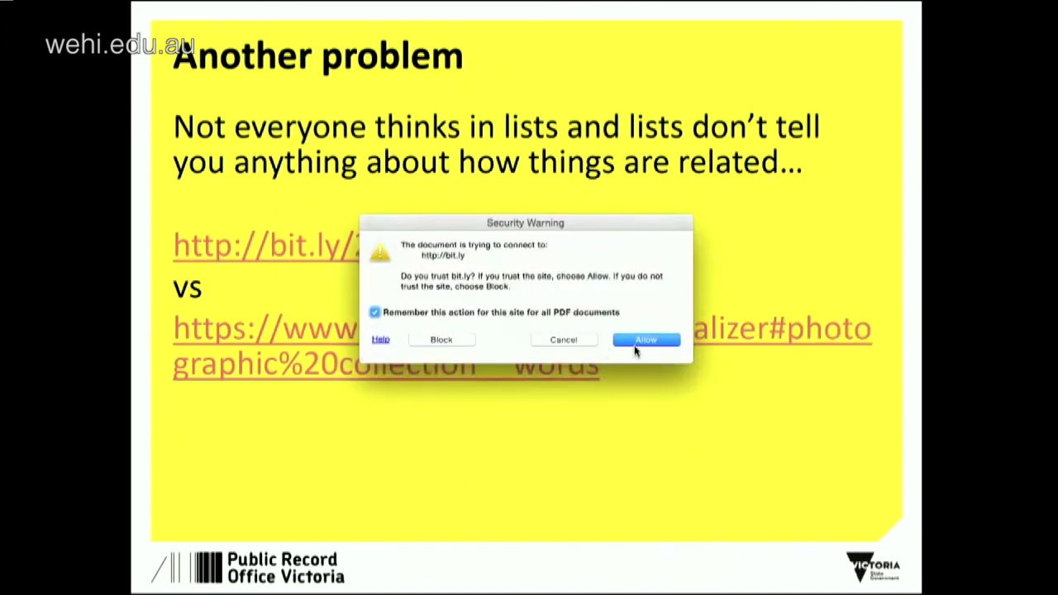
pyautogui.click(637, 348)
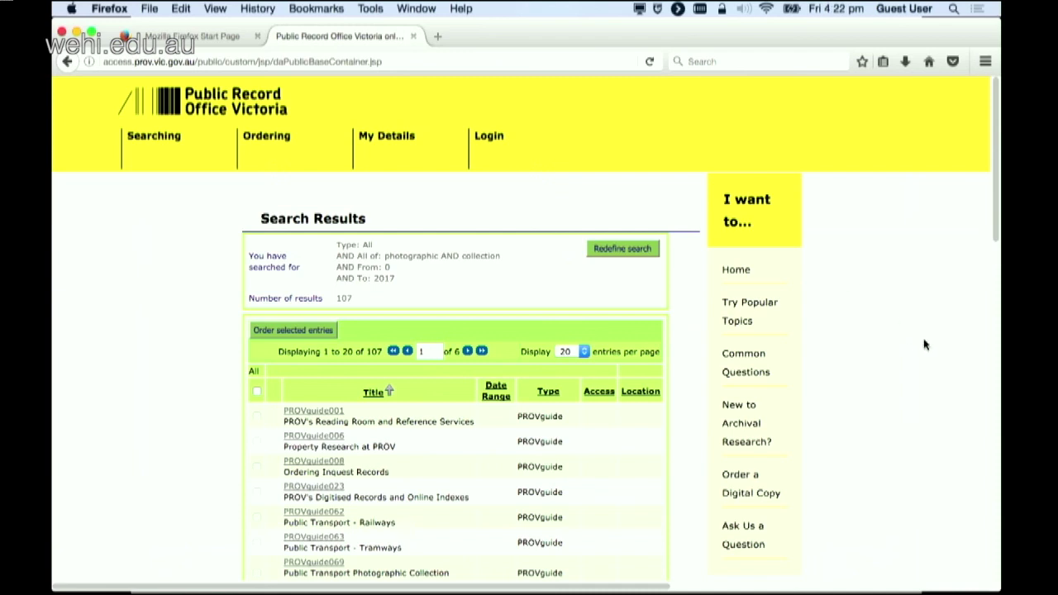
# - Scroll through results 1–20 of 107 down to the pagination bar at the page bottom
pyautogui.scroll(-10, 925, 345)
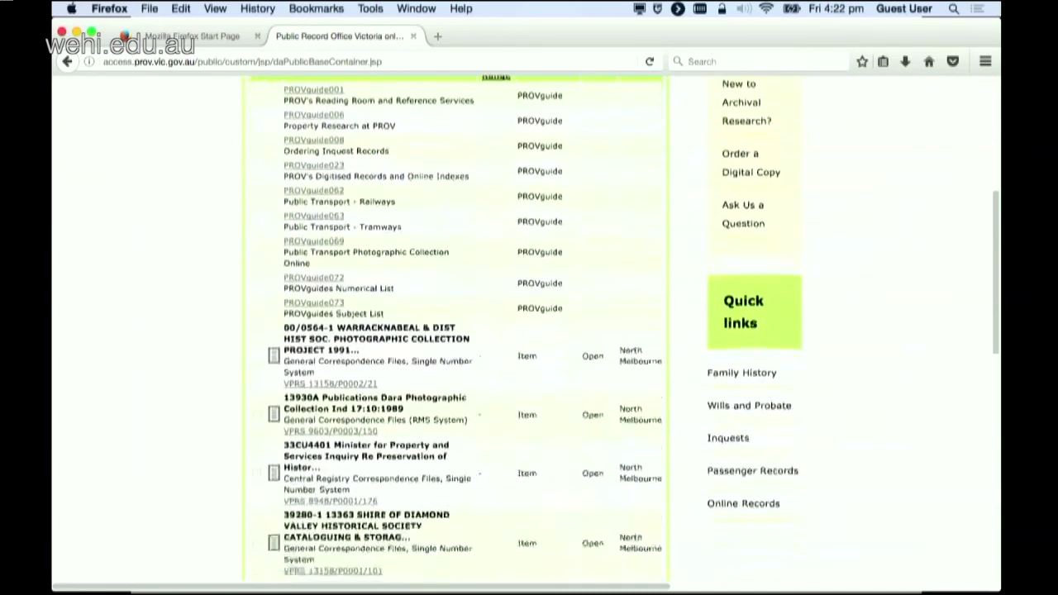
pyautogui.scroll(-2, 925, 345)
pyautogui.scroll(-5, 925, 345)
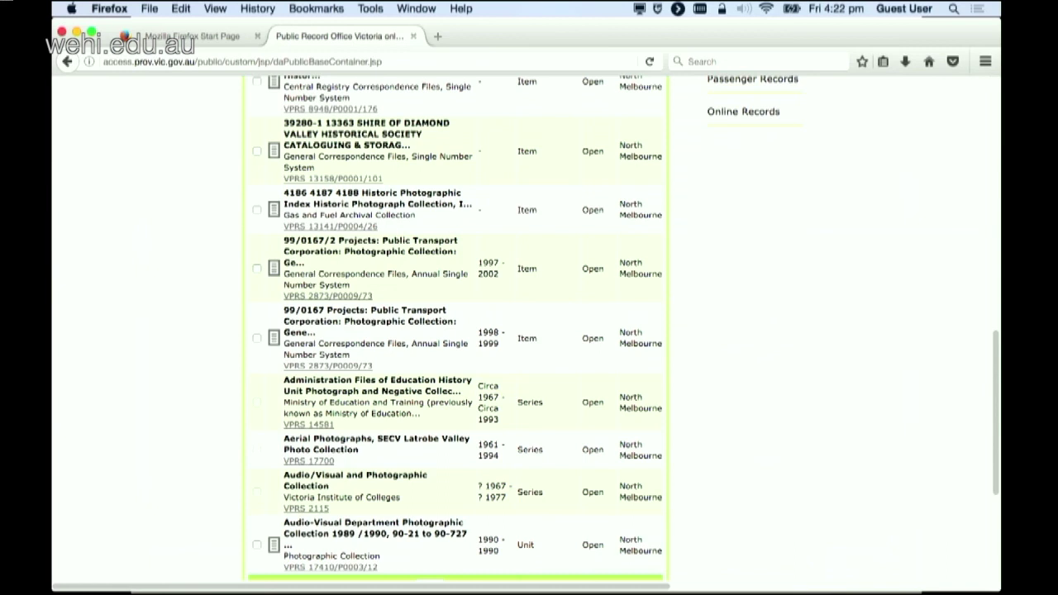
pyautogui.scroll(-5, 529, 331)
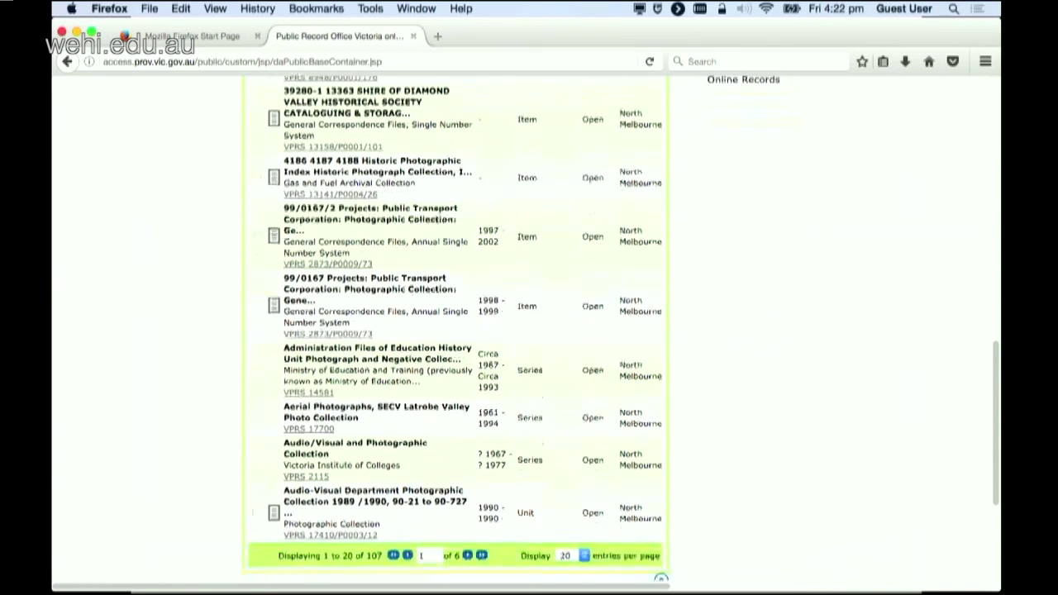
pyautogui.scroll(4, 529, 330)
pyautogui.scroll(1, 760, 175)
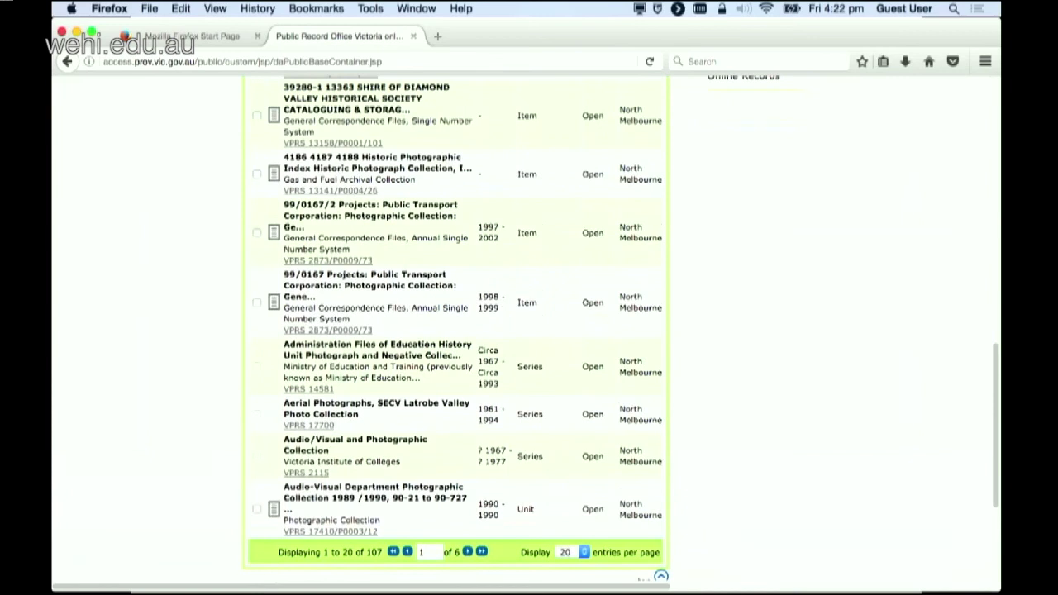
# - Close both catalogue tabs and open the slide's Provisualizer link for photographic collection
pyautogui.click(61, 31)
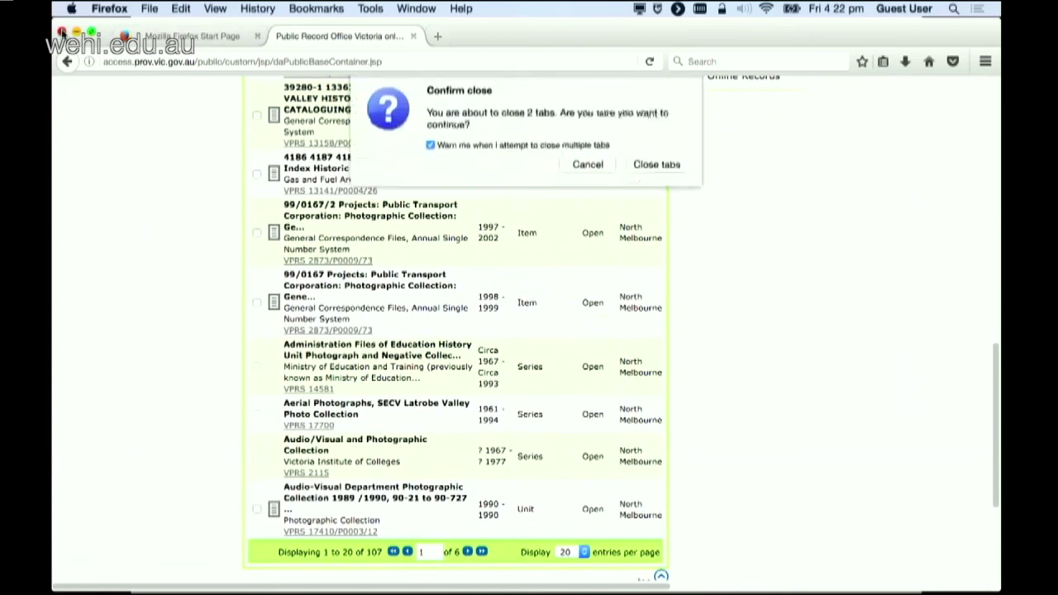
pyautogui.click(665, 167)
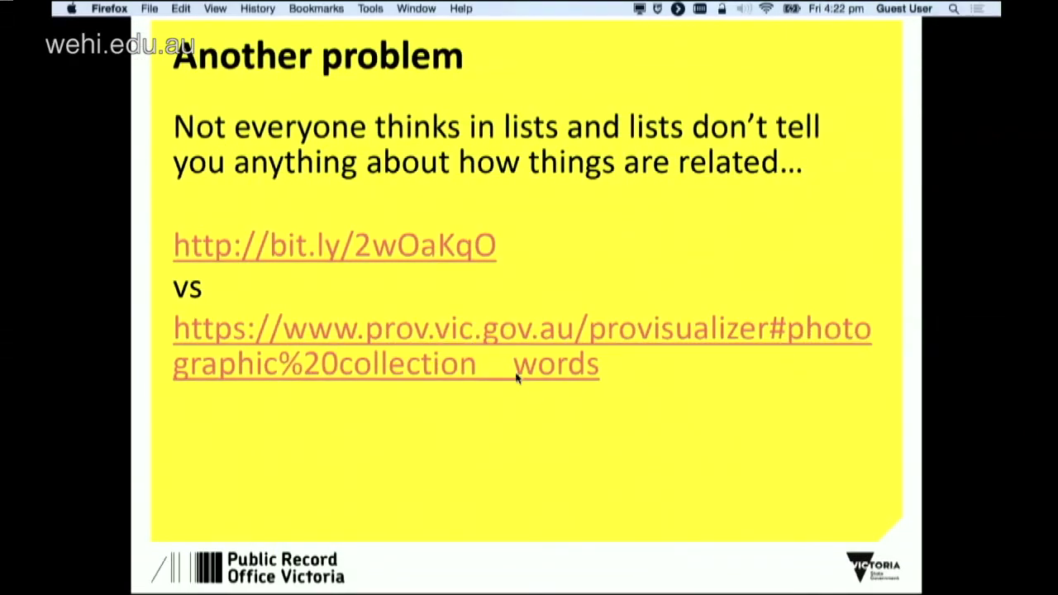
pyautogui.click(504, 334)
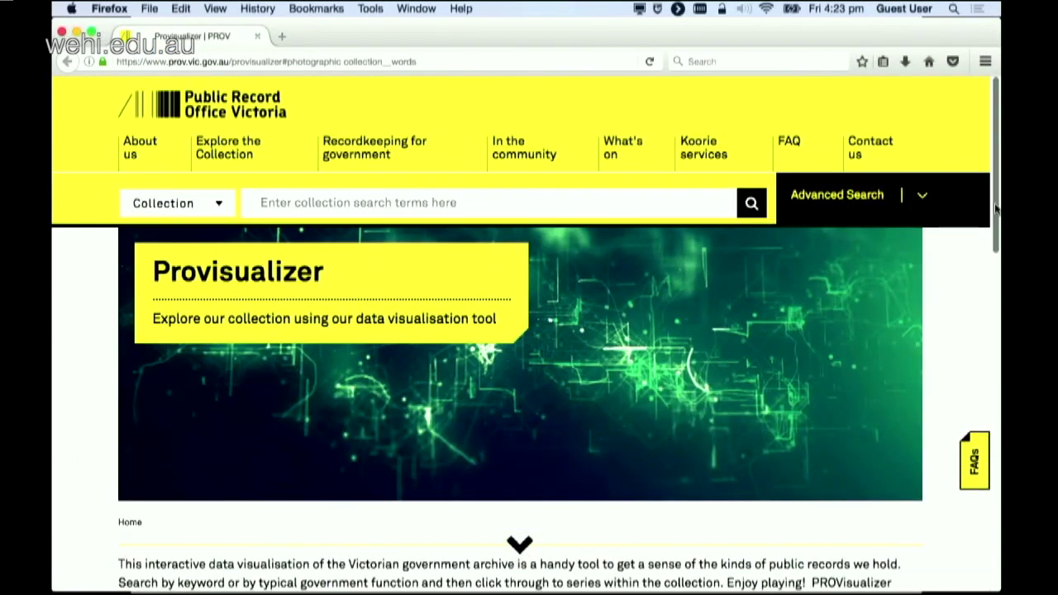
# - Bring the 24-series, 19-agency network graph into view and show it full screen
pyautogui.moveTo(998, 209); pyautogui.dragTo(994, 402)
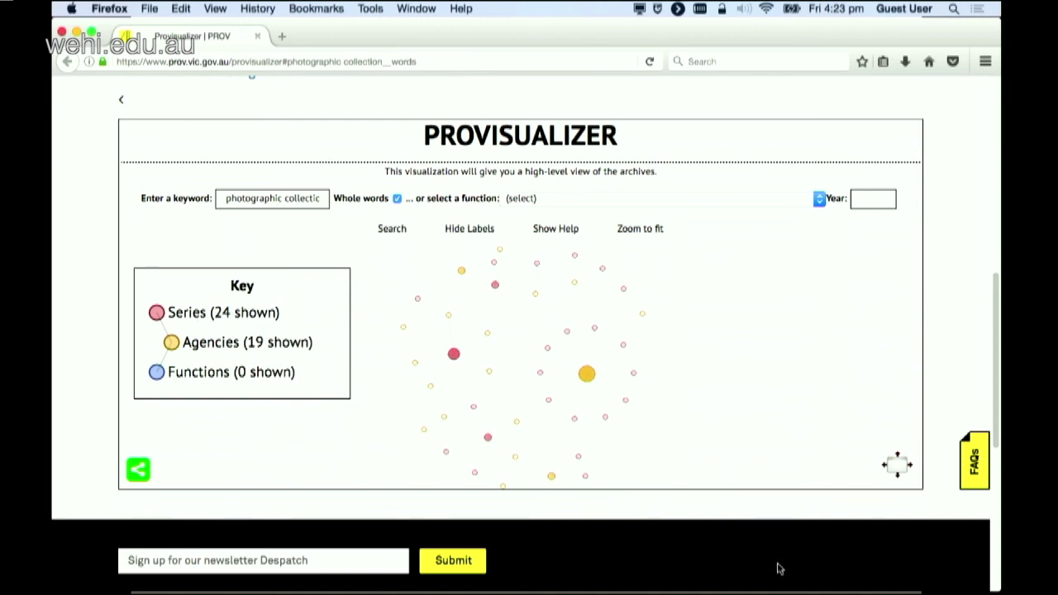
pyautogui.click(897, 470)
pyautogui.click(897, 468)
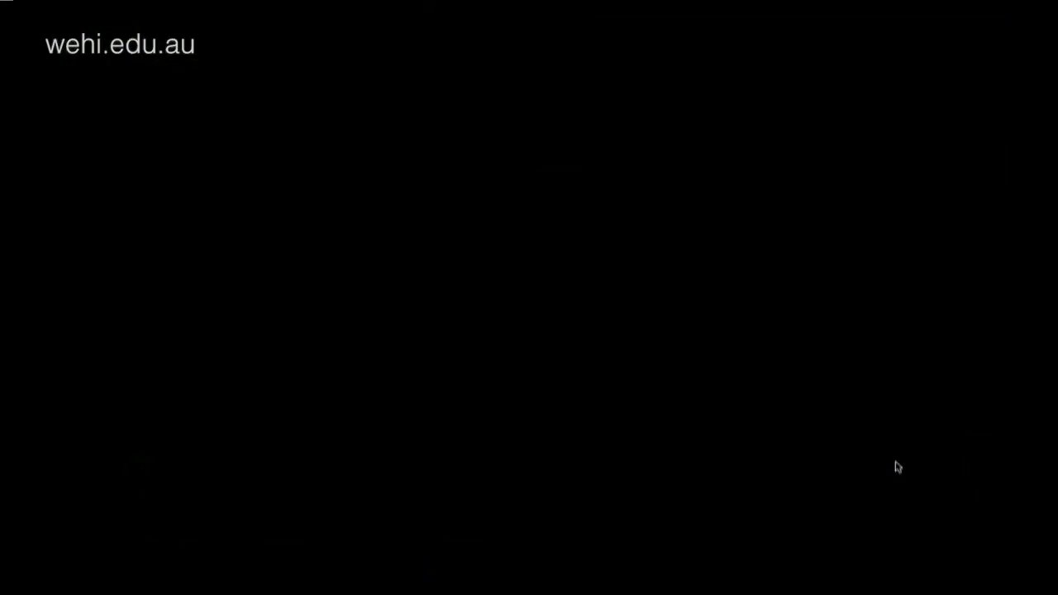
# - Zoom in near the VA 1002 agency and open the catalogue entry for series VPRS 17102
pyautogui.scroll(4, 765, 421)
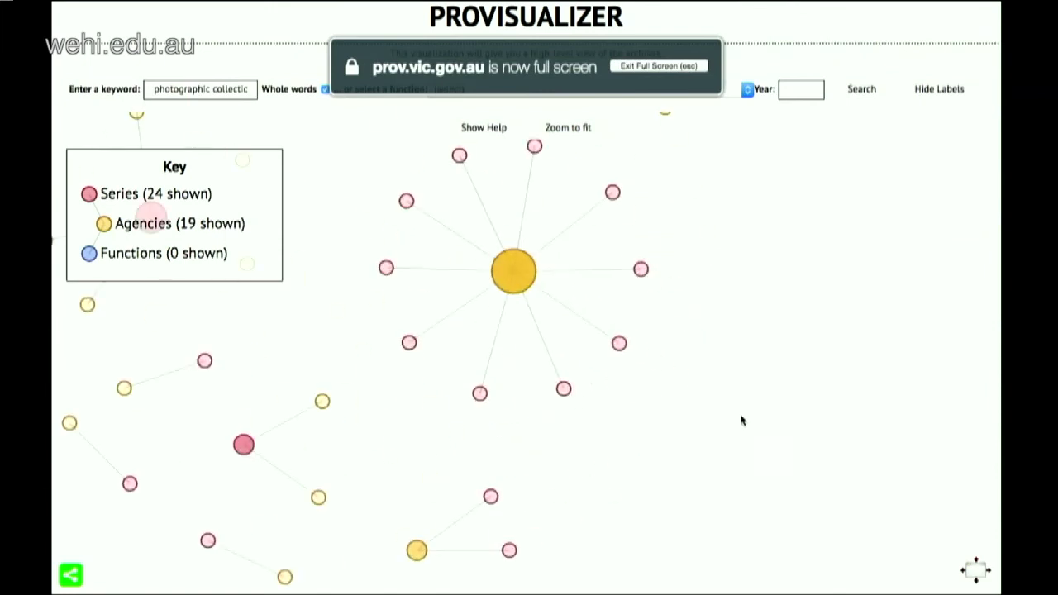
pyautogui.moveTo(507, 265)
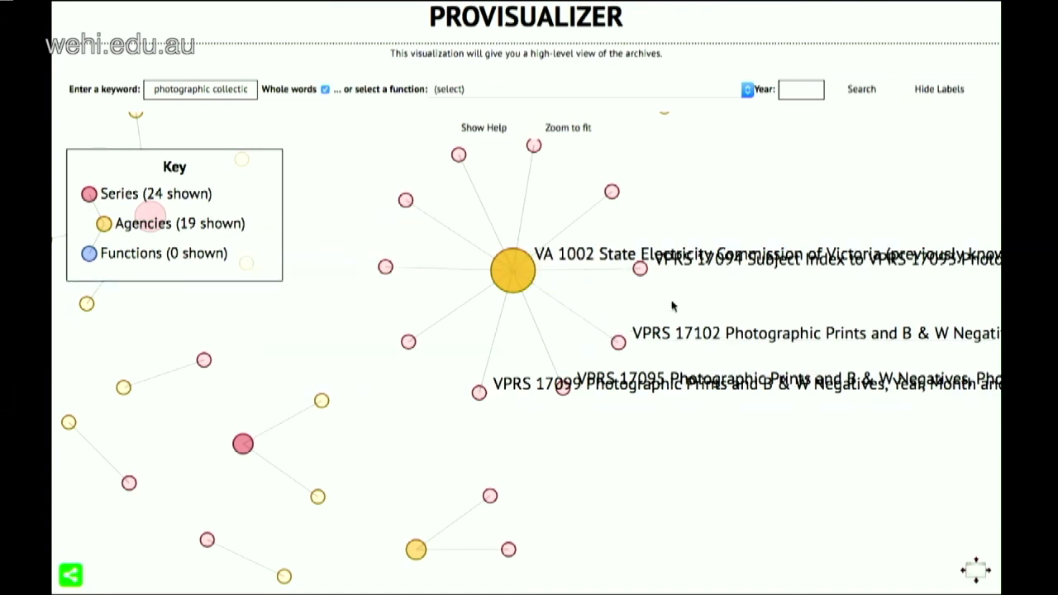
pyautogui.click(769, 337)
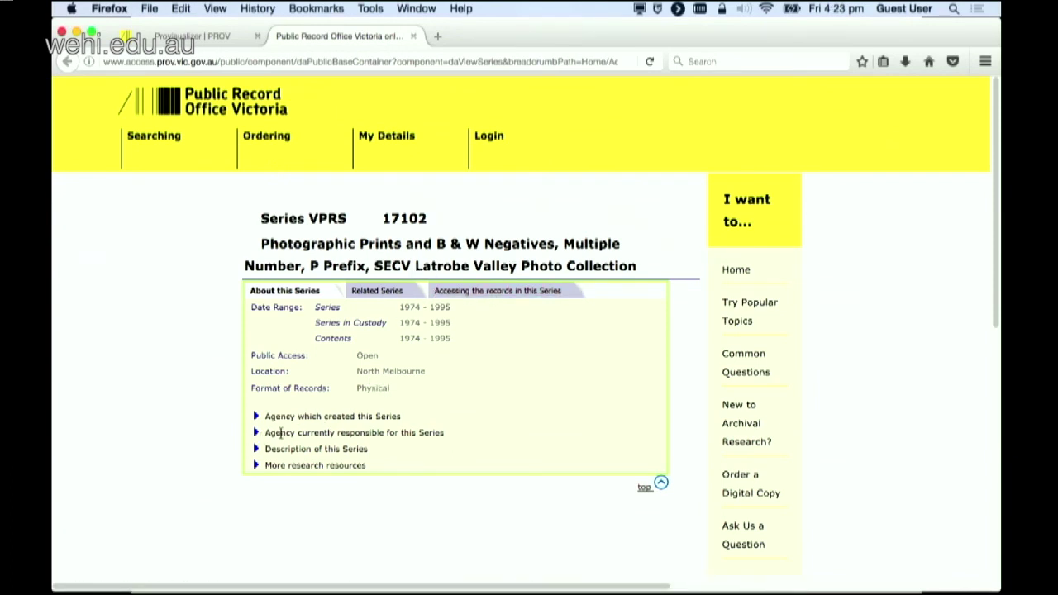
# - Expand the VPRS 17102 series description, then close that tab to return to Provisualizer
pyautogui.click(282, 449)
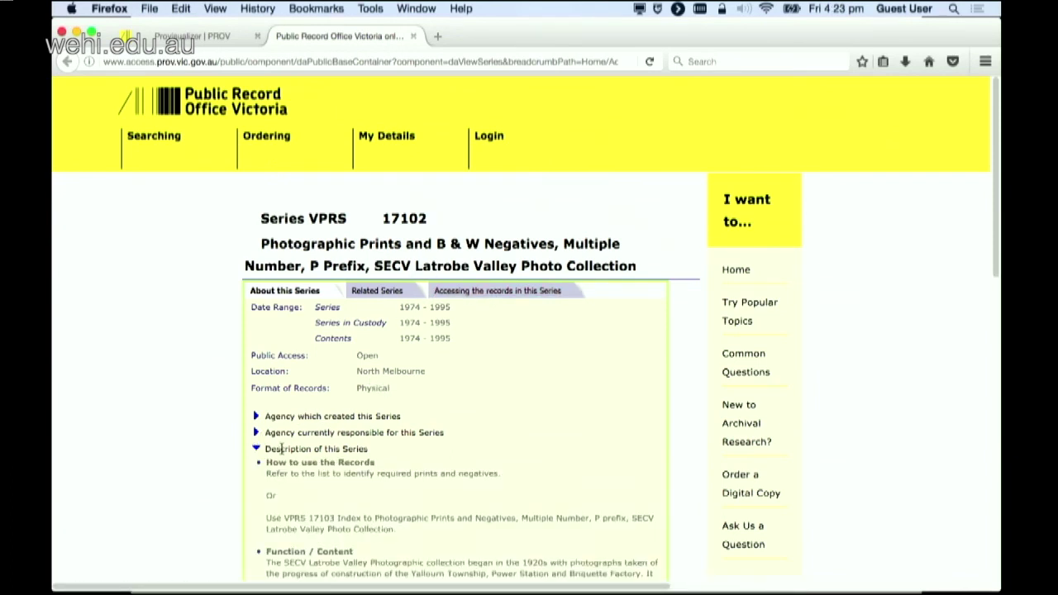
pyautogui.click(413, 36)
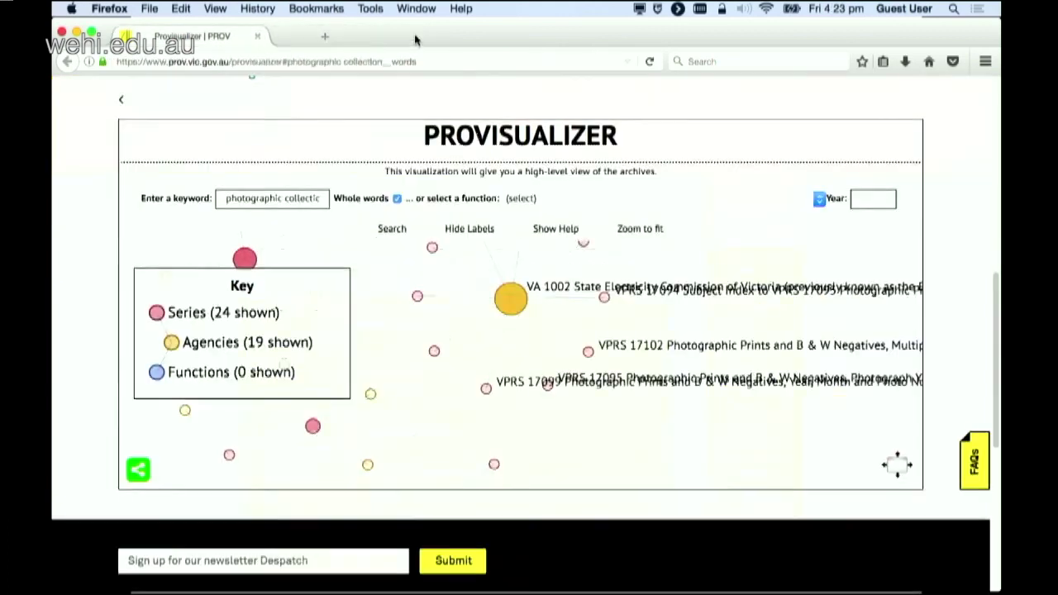
# - Drag the VA 1002 agency cluster to the right of the graph
pyautogui.rightClick(741, 438)
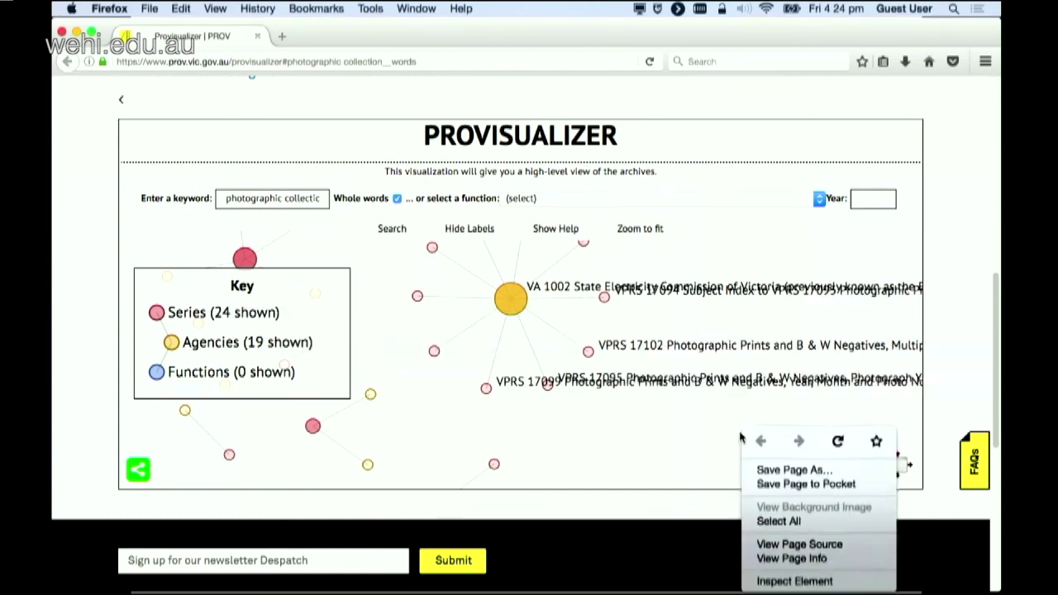
pyautogui.click(678, 431)
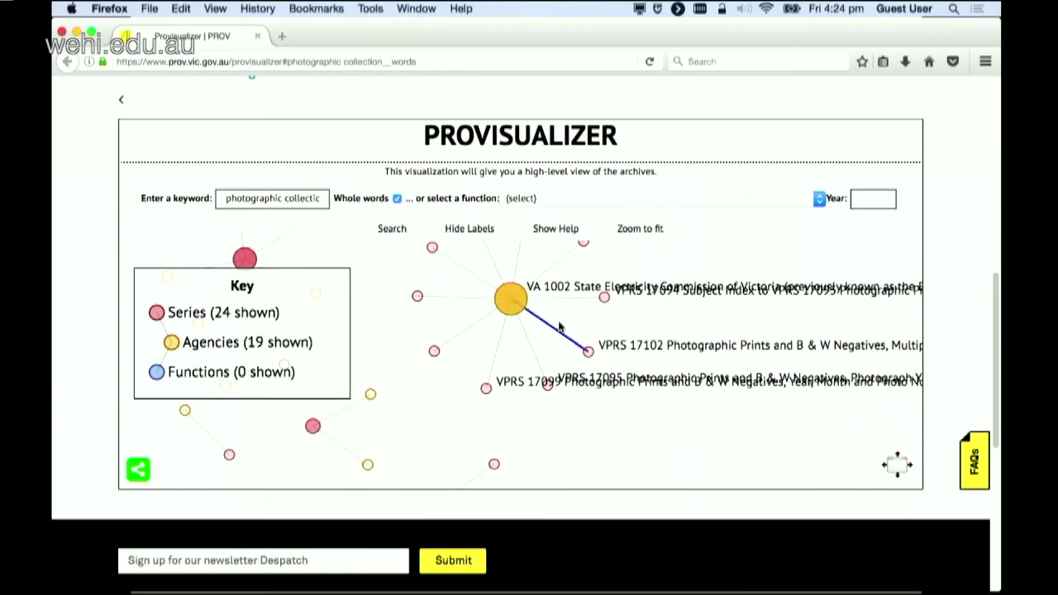
pyautogui.moveTo(511, 301); pyautogui.dragTo(685, 369)
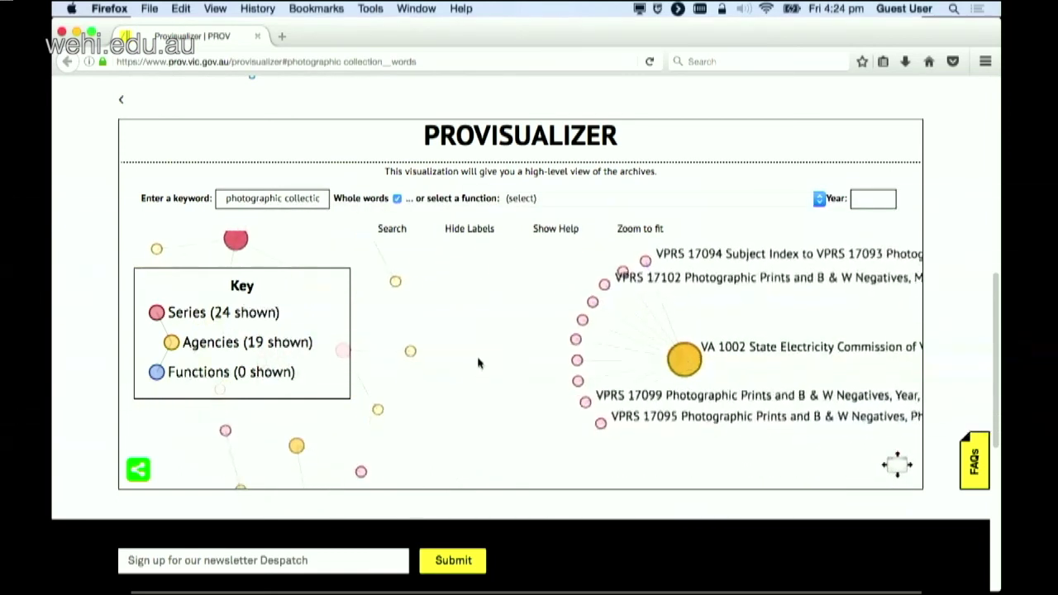
# - In full screen, move the VPRS 8935 node, zoom to fit, pan, then exit full screen
pyautogui.click(897, 465)
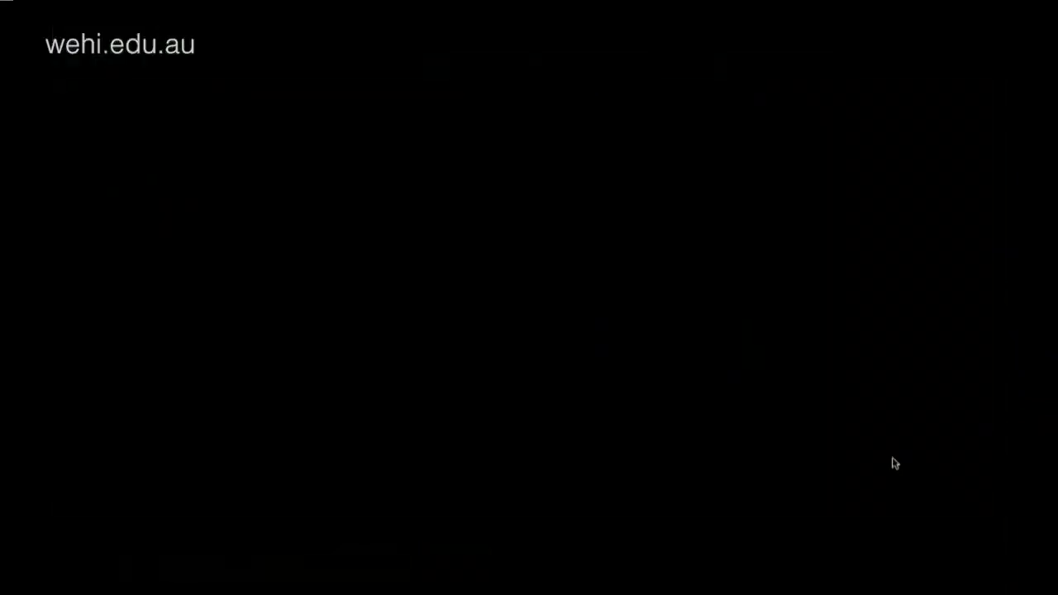
pyautogui.moveTo(285, 354); pyautogui.dragTo(466, 433)
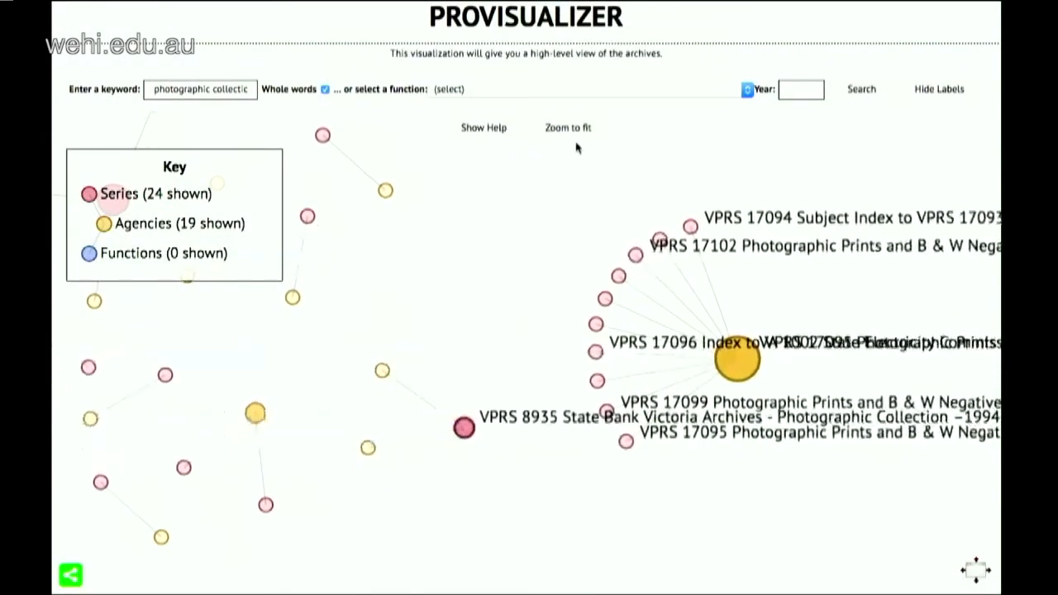
pyautogui.scroll(5, 524, 277)
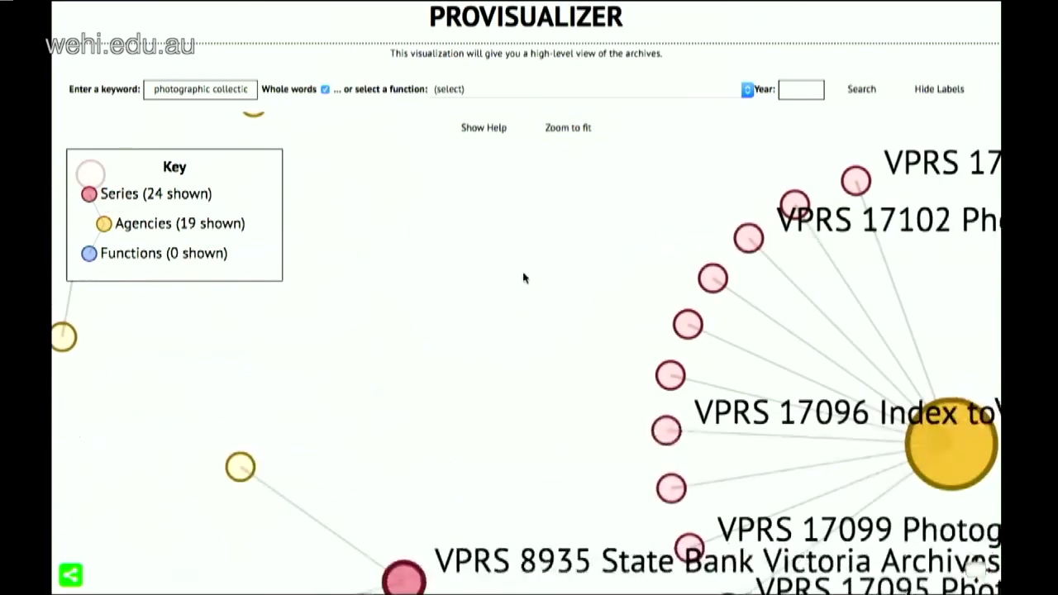
pyautogui.click(568, 129)
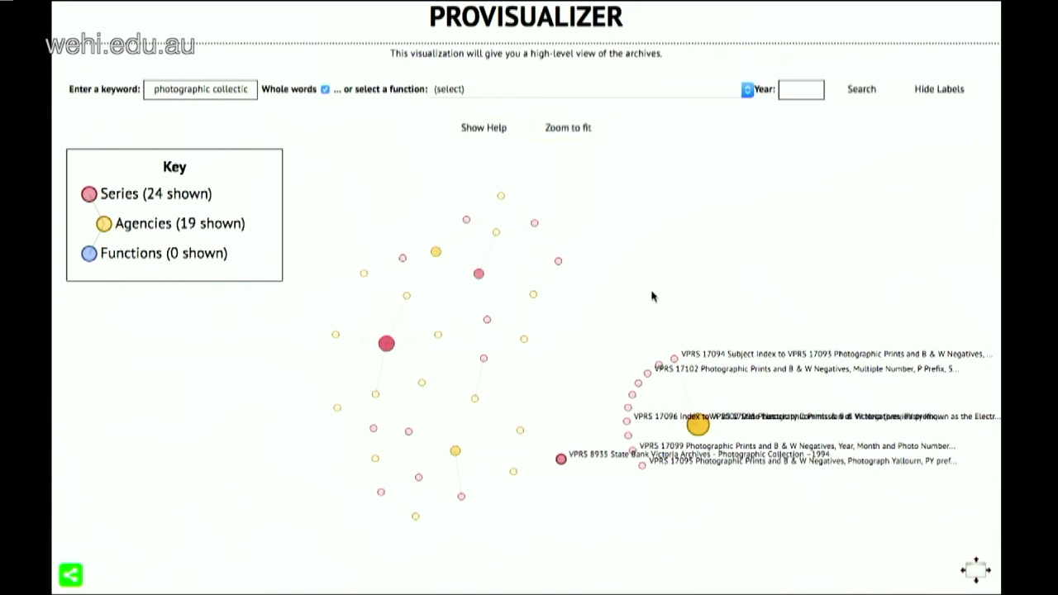
pyautogui.moveTo(652, 295); pyautogui.dragTo(481, 348)
pyautogui.scroll(3, 604, 288)
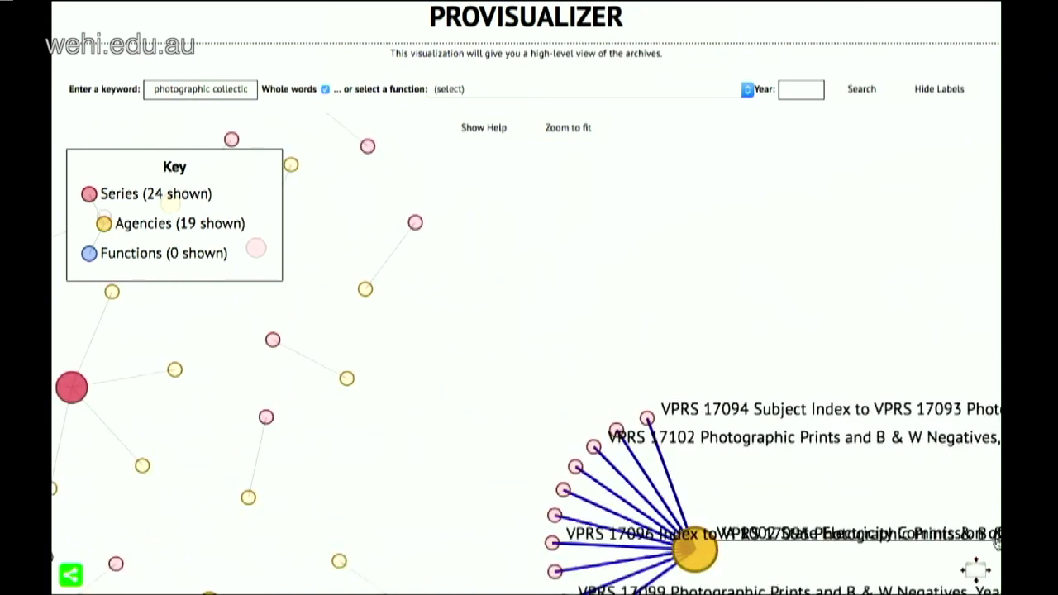
pyautogui.click(976, 570)
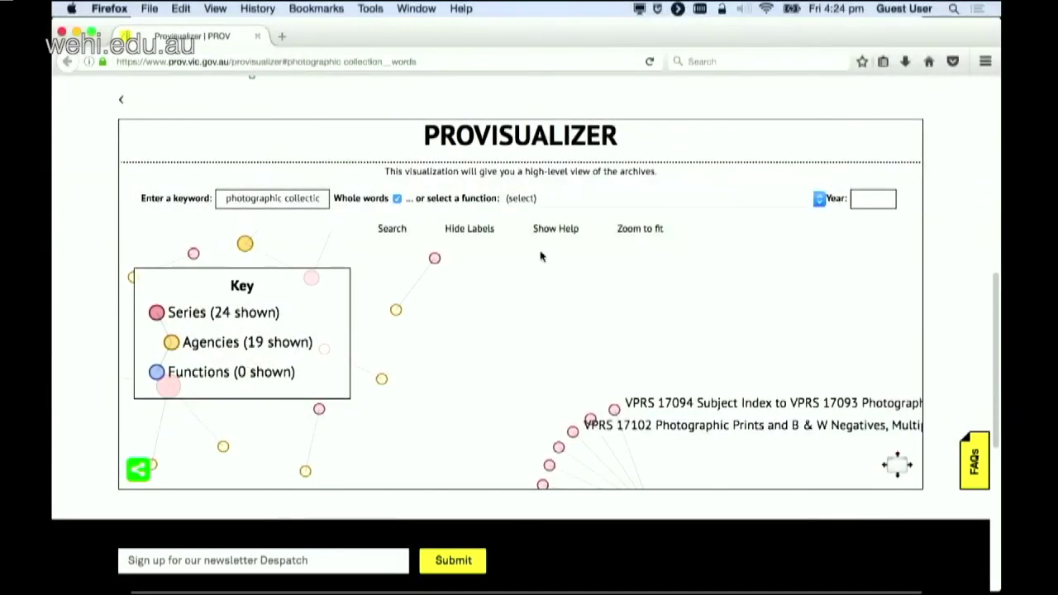
# - Close Firefox and advance the presentation through the slides to the Language slide
pyautogui.click(62, 32)
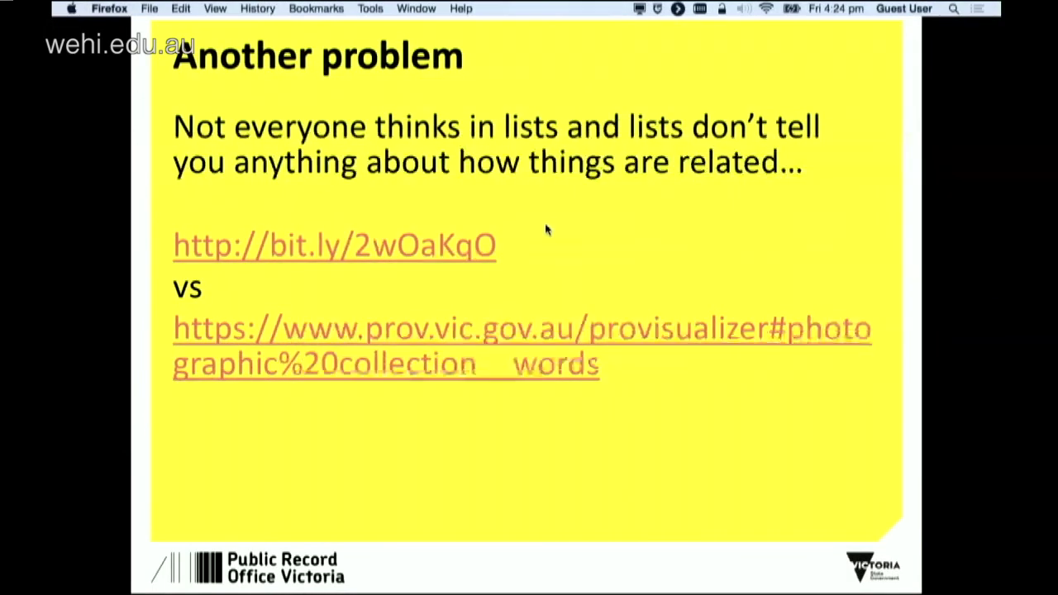
pyautogui.click(645, 500)
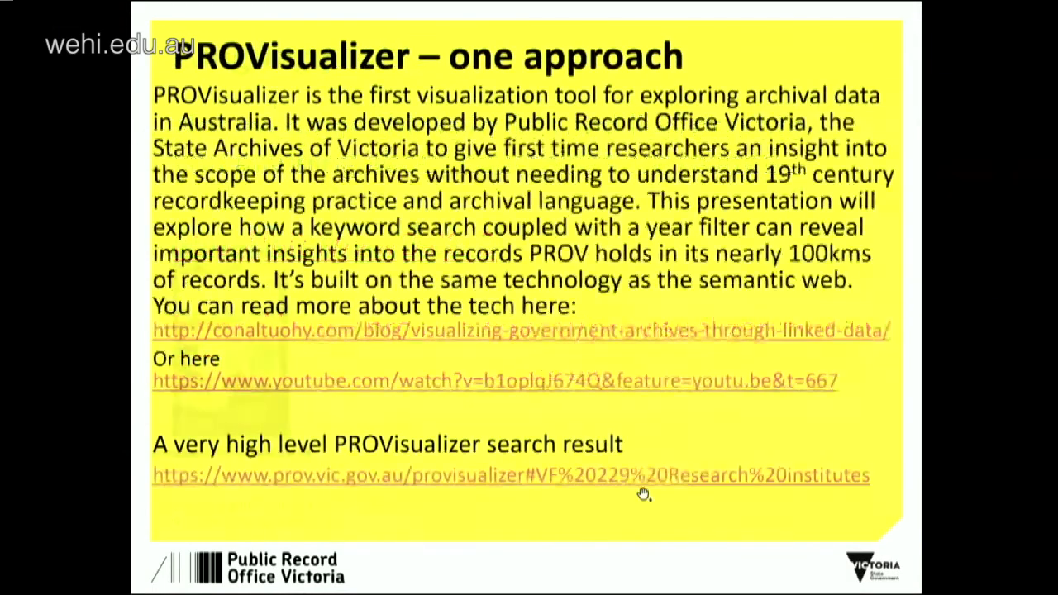
pyautogui.click(556, 537)
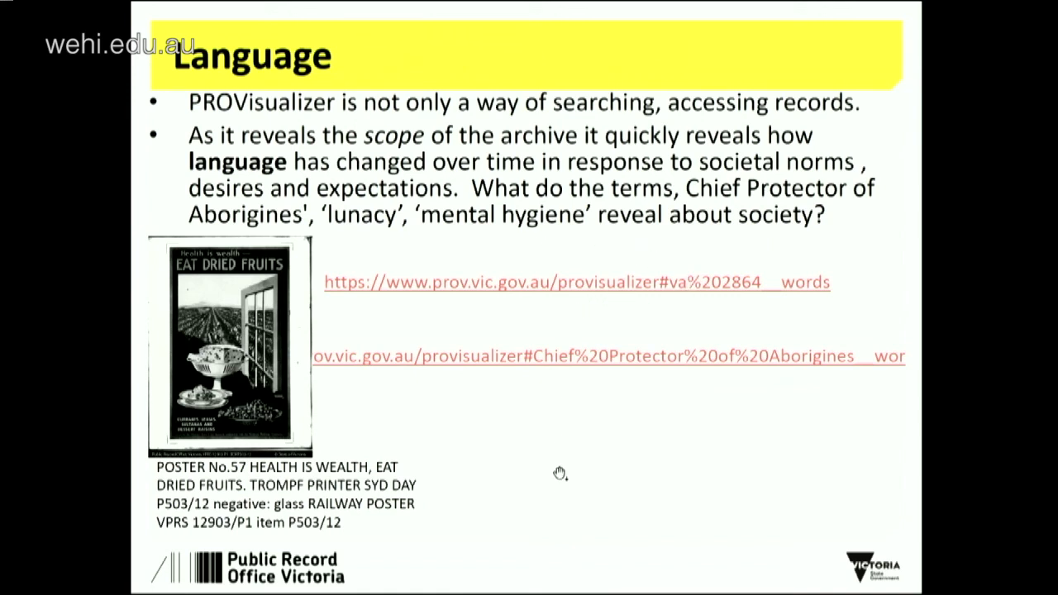
# - View and pan the va 2864 graph of 22 series, then open the Chief Protector of Aborigines link
pyautogui.click(571, 283)
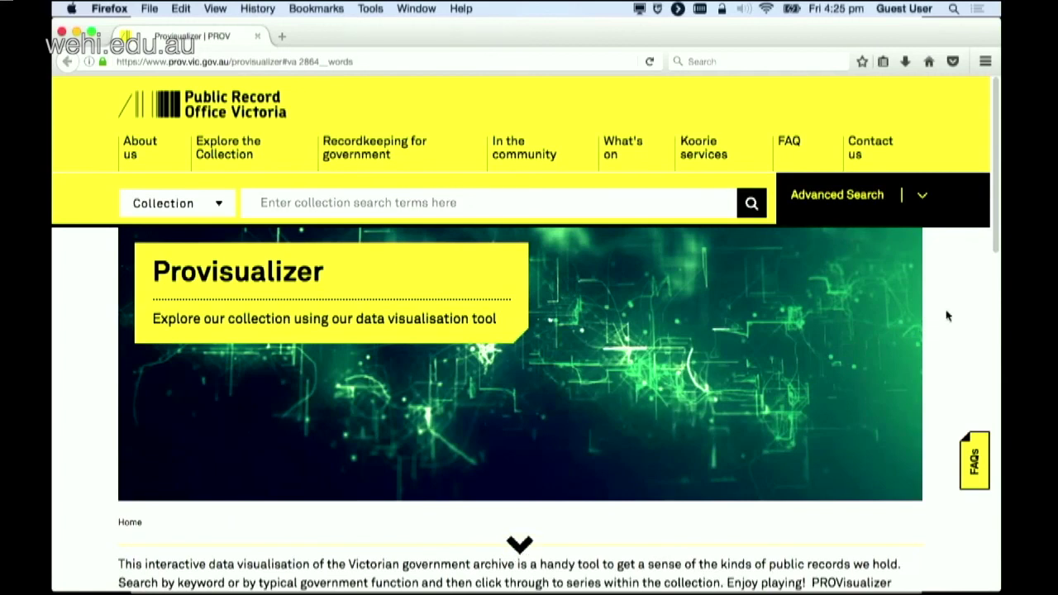
pyautogui.scroll(-5, 947, 316)
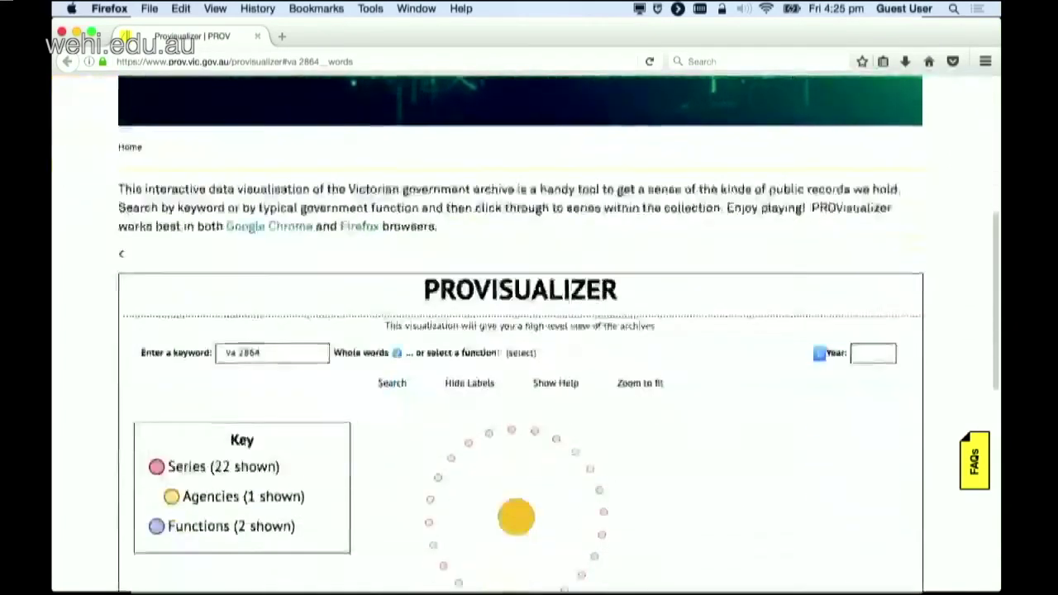
pyautogui.scroll(-2, 525, 335)
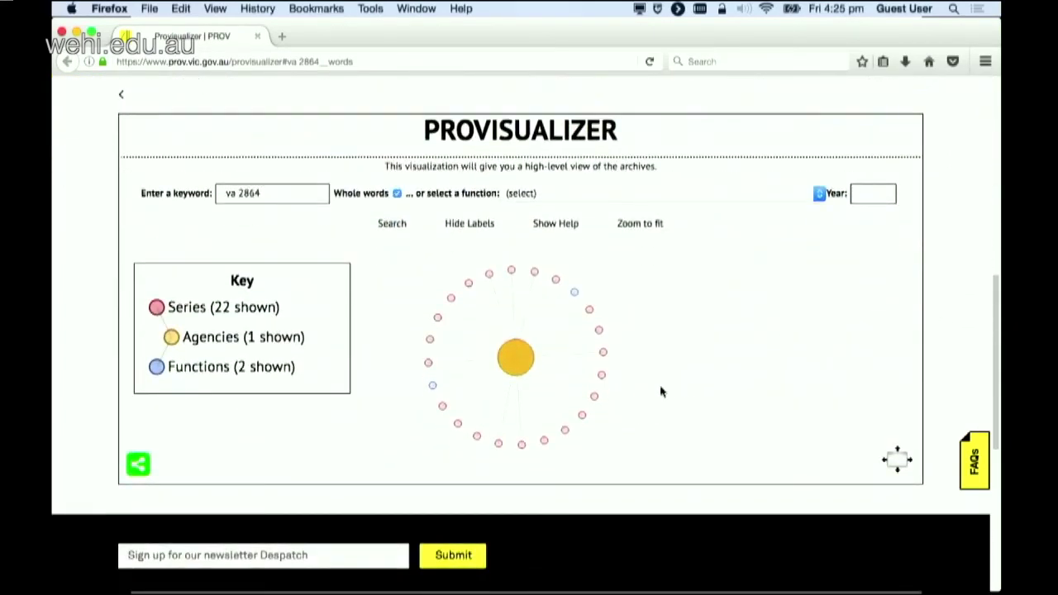
pyautogui.moveTo(514, 359)
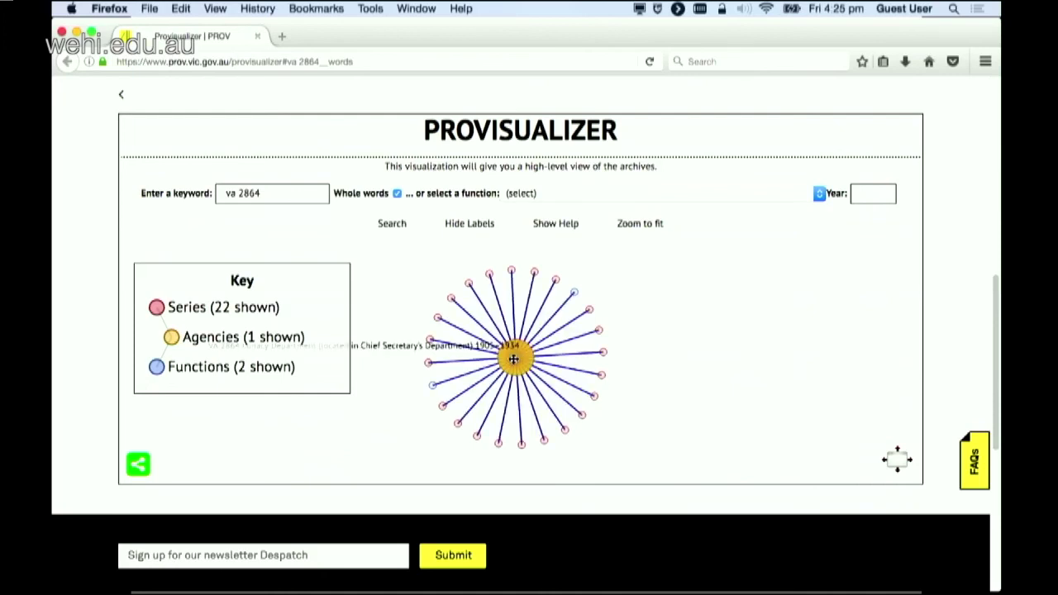
pyautogui.moveTo(670, 419); pyautogui.dragTo(810, 418)
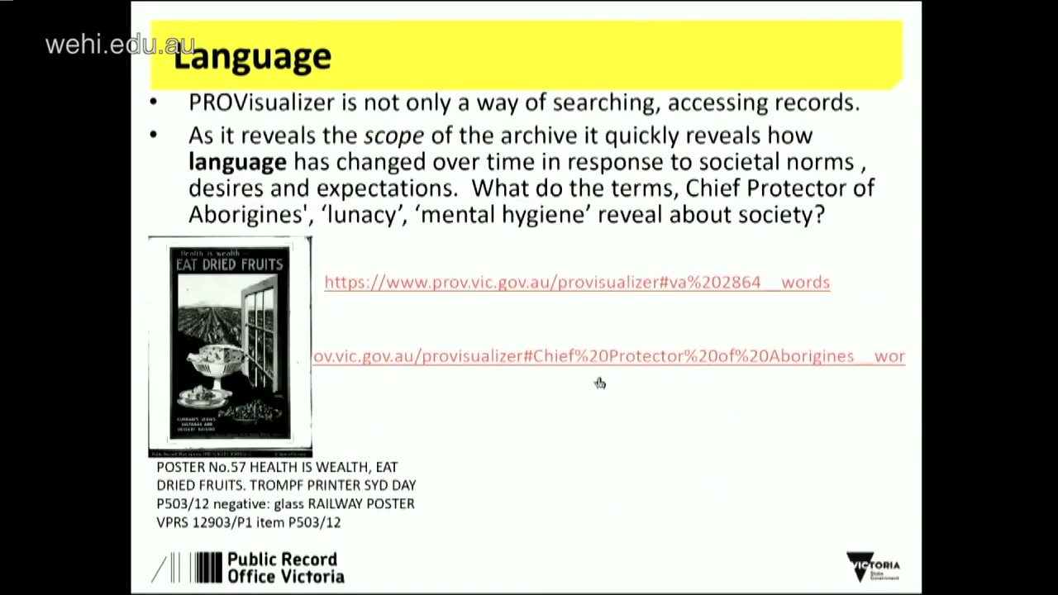
pyautogui.click(591, 360)
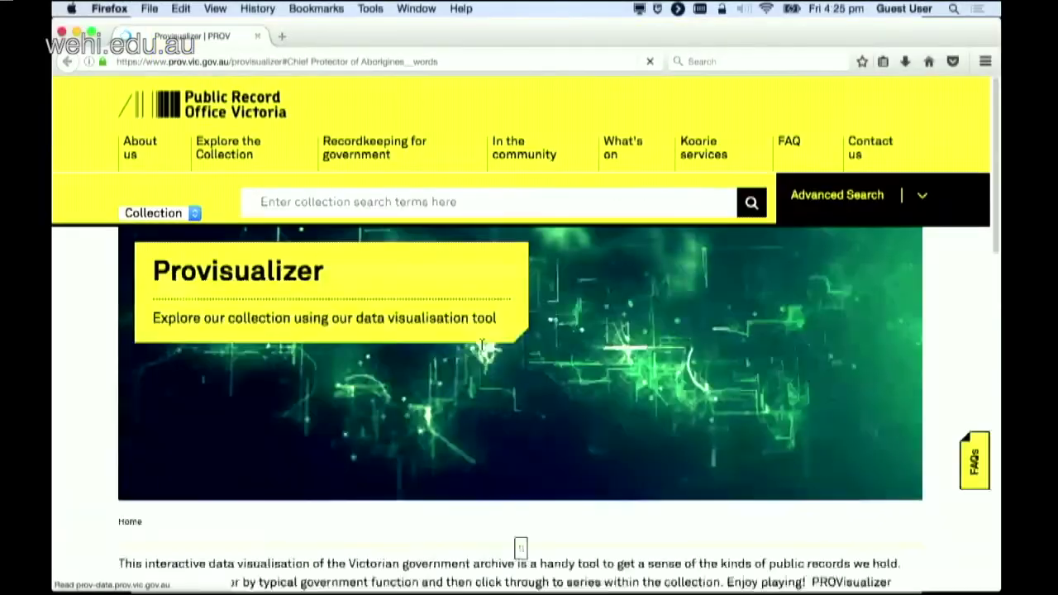